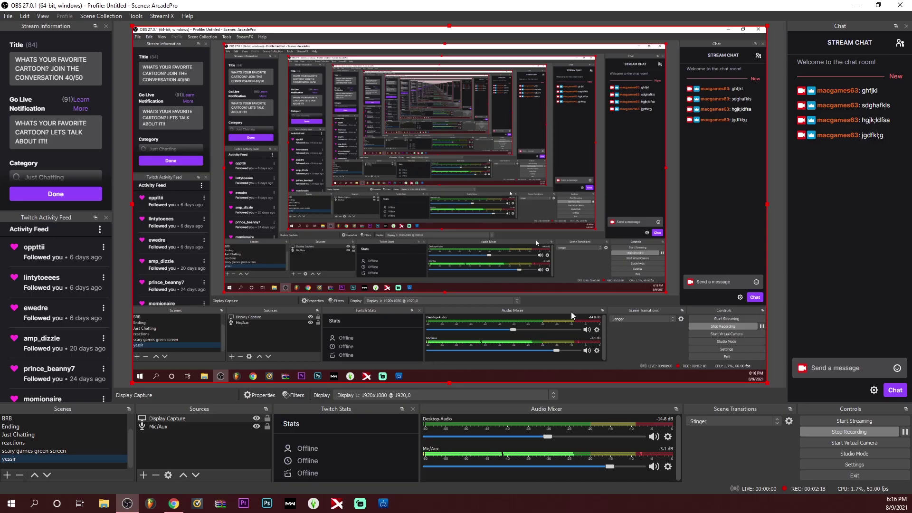
Step: Pop out the Twitch chat and add a Window Capture of the Chrome Twitch window
{"action": "left_click", "coordinate": [874, 390]}
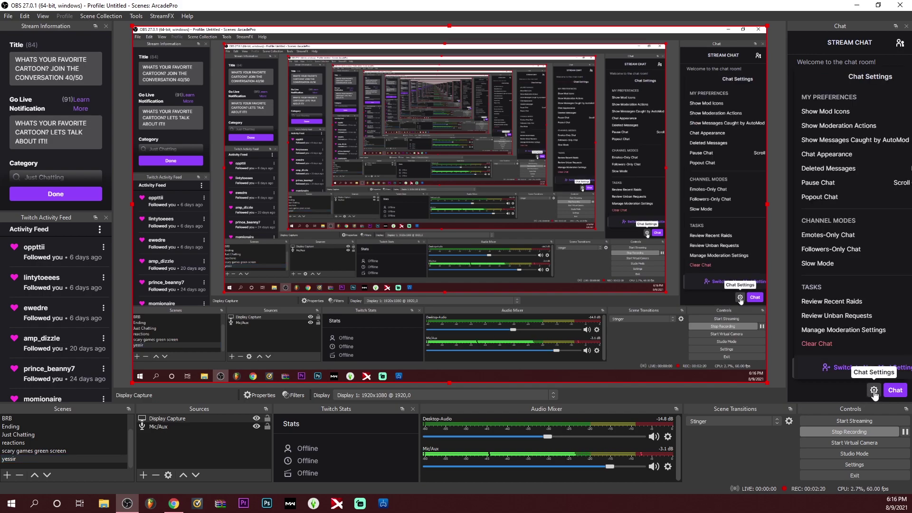
{"action": "left_click", "coordinate": [825, 201]}
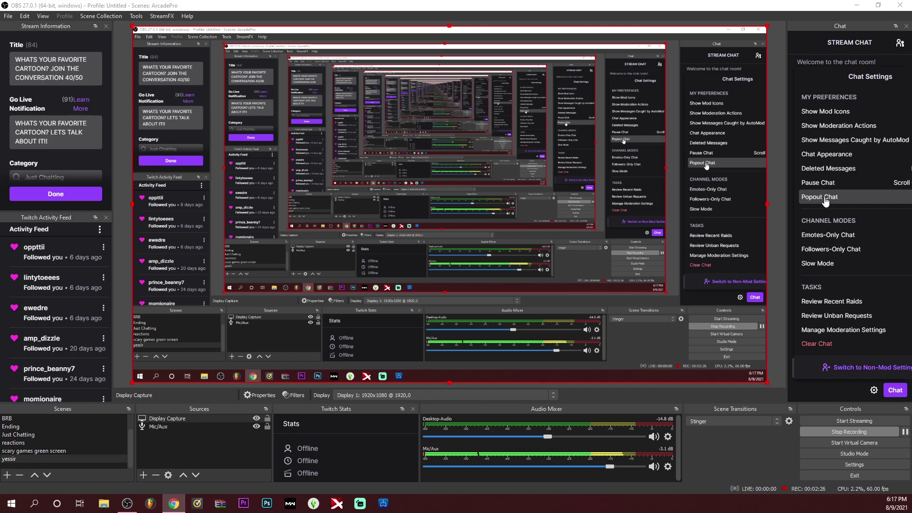
{"action": "left_click", "coordinate": [144, 476]}
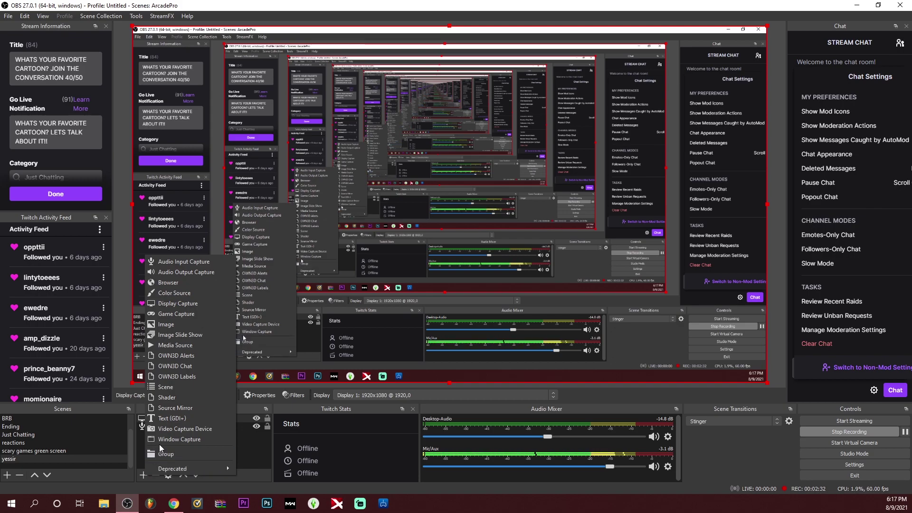
{"action": "left_click", "coordinate": [188, 440]}
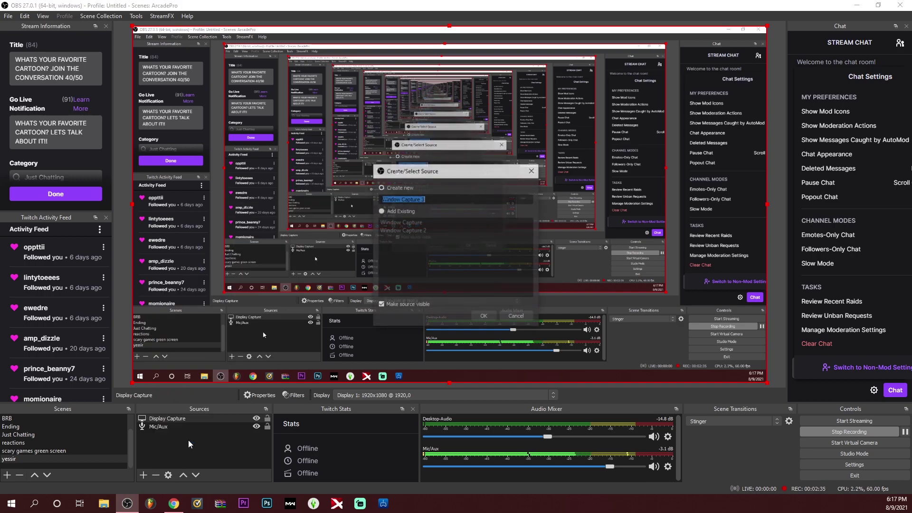
{"action": "left_click", "coordinate": [403, 209]}
{"action": "left_click", "coordinate": [483, 316]}
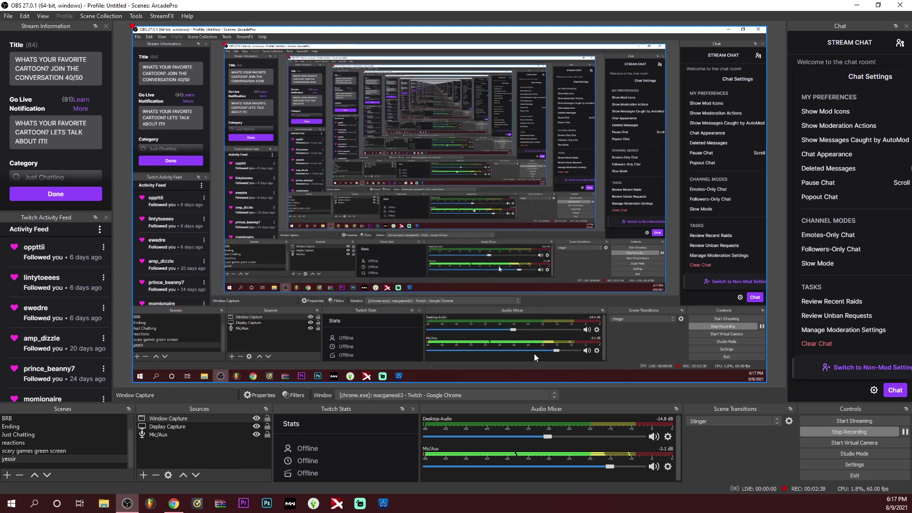
{"action": "left_click", "coordinate": [446, 395]}
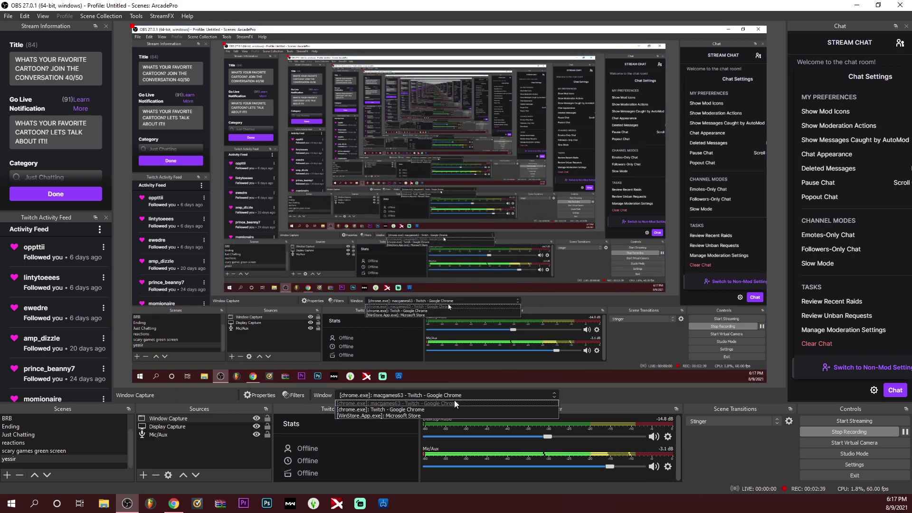
{"action": "left_click", "coordinate": [417, 417]}
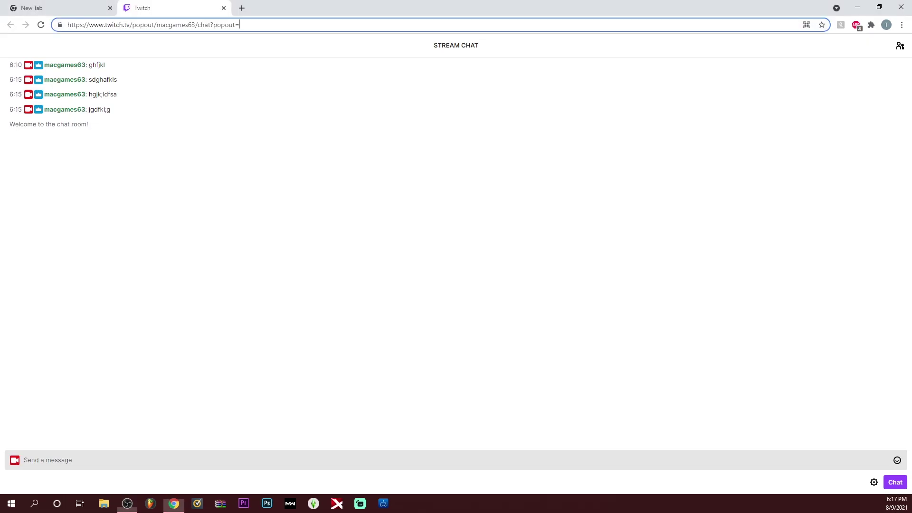
Step: Copy the popout chat URL from Chrome's address bar and switch back to OBS
{"action": "left_click_drag", "start_coordinate": [256, 24], "coordinate": [20, 32]}
{"action": "key", "text": "ctrl+c"}
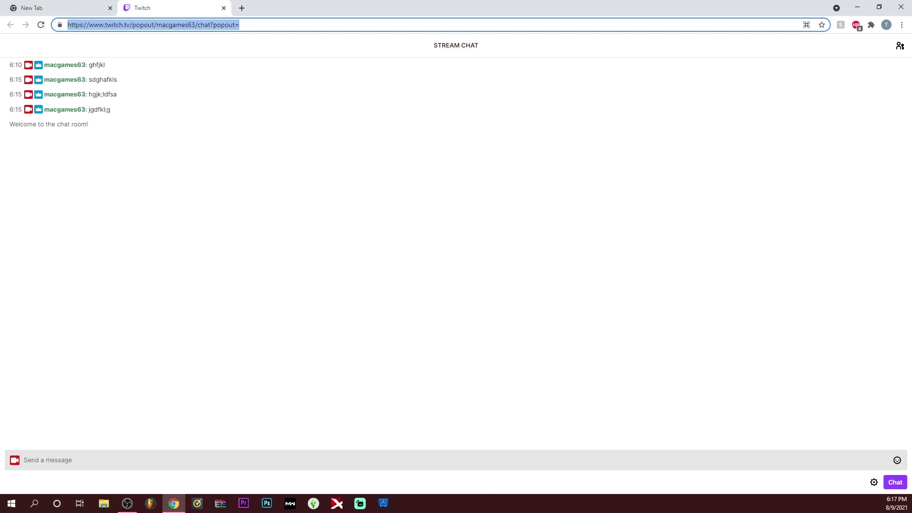
{"action": "key", "text": "alt+Tab"}
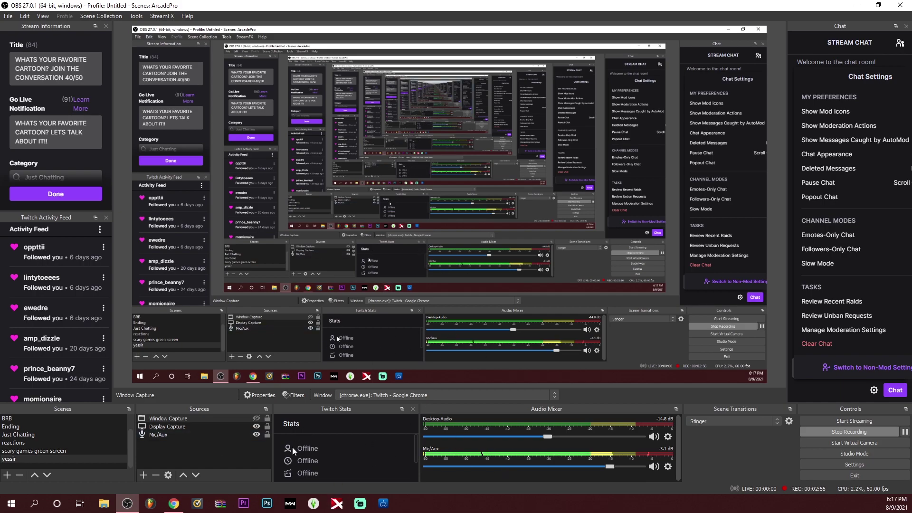
Step: Create the chat2 browser source and paste the Twitch popout chat URL into it
{"action": "left_click", "coordinate": [143, 475]}
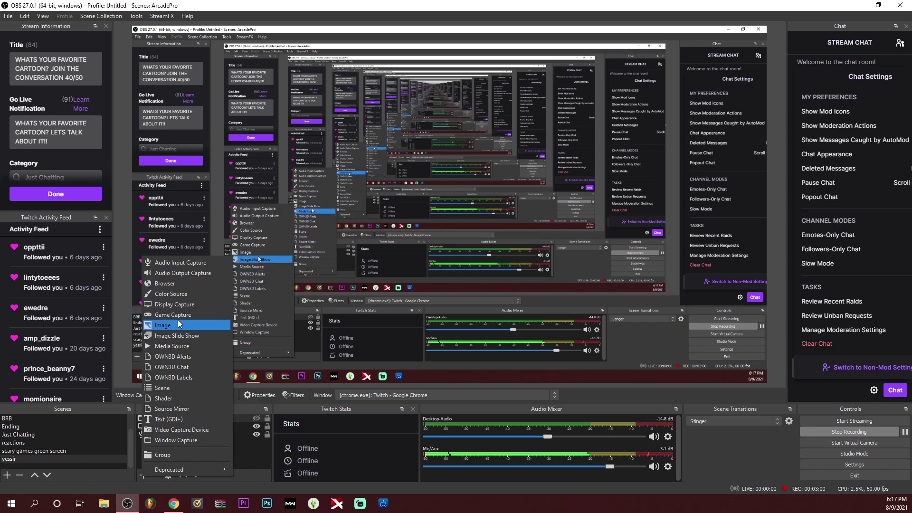
{"action": "left_click", "coordinate": [166, 286]}
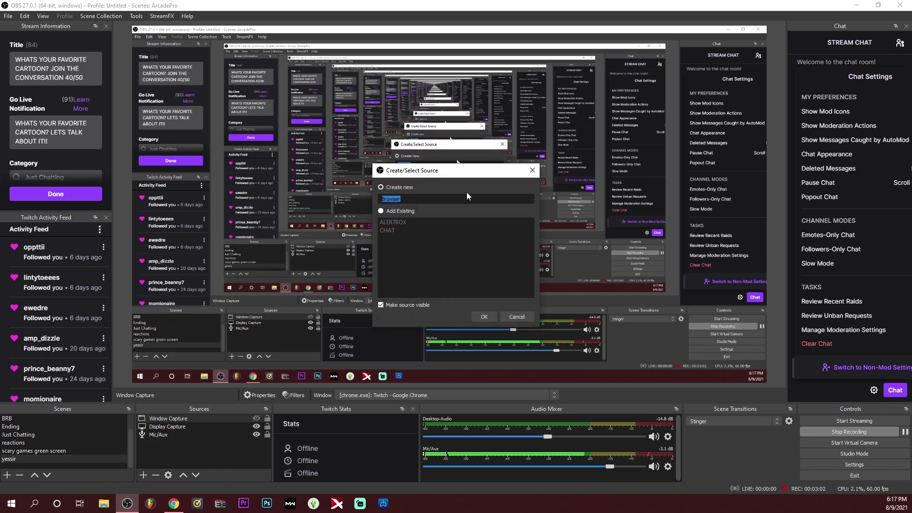
{"action": "type", "text": "c"}
{"action": "type", "text": "hat2"}
{"action": "left_click", "coordinate": [488, 316]}
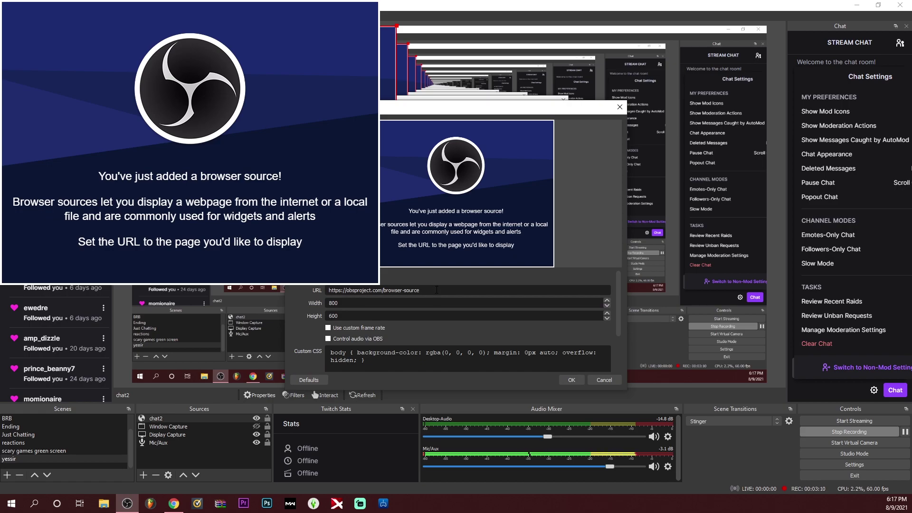
{"action": "left_click_drag", "start_coordinate": [436, 290], "coordinate": [328, 290]}
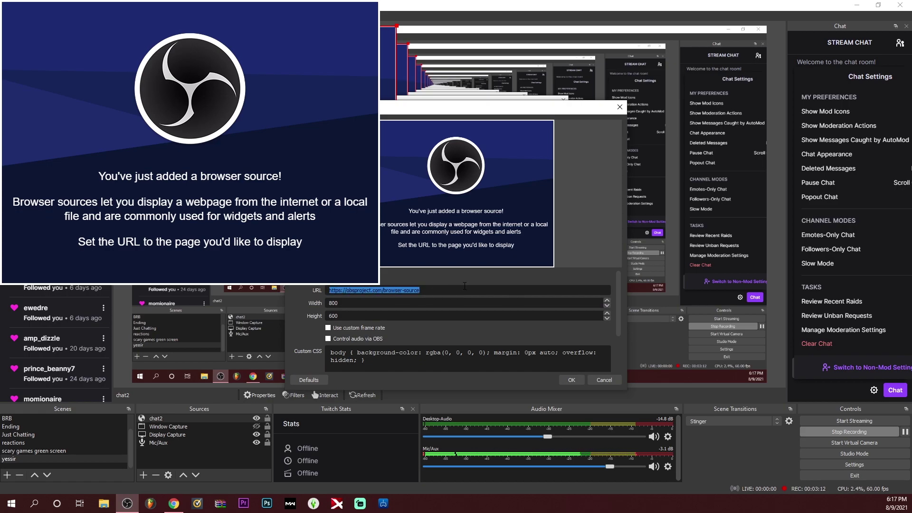
{"action": "key", "text": "ctrl+v"}
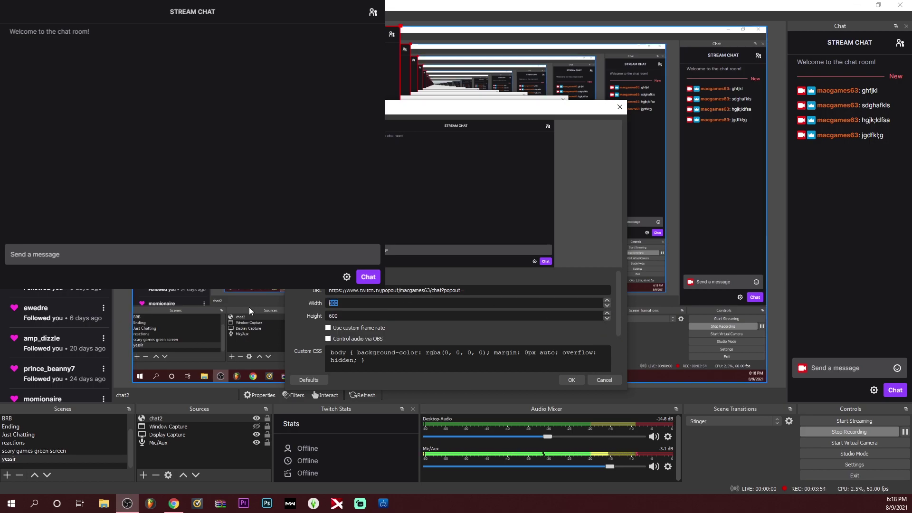
Step: Move from chat2's width of 400 on to its height setting
{"action": "left_click", "coordinate": [352, 316]}
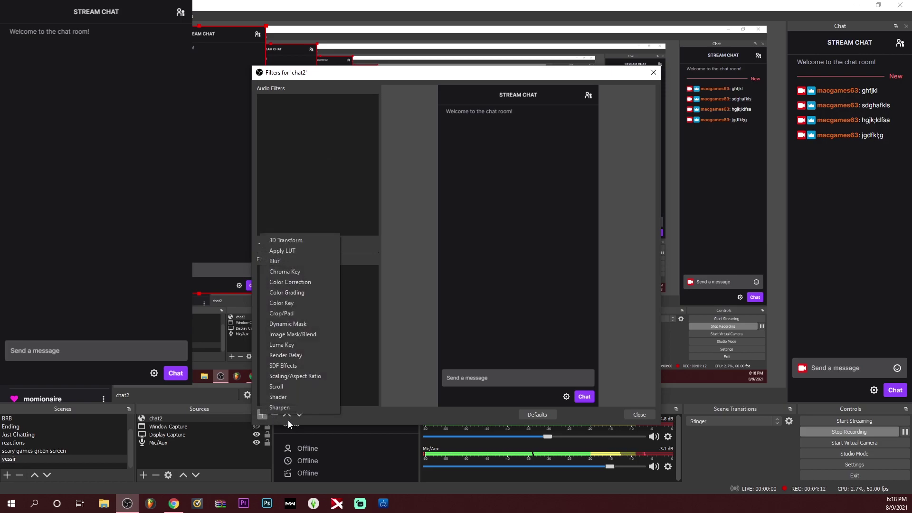
Step: Add a Color Key filter using a custom colour sampled from the chat background, #18181b
{"action": "left_click", "coordinate": [309, 303]}
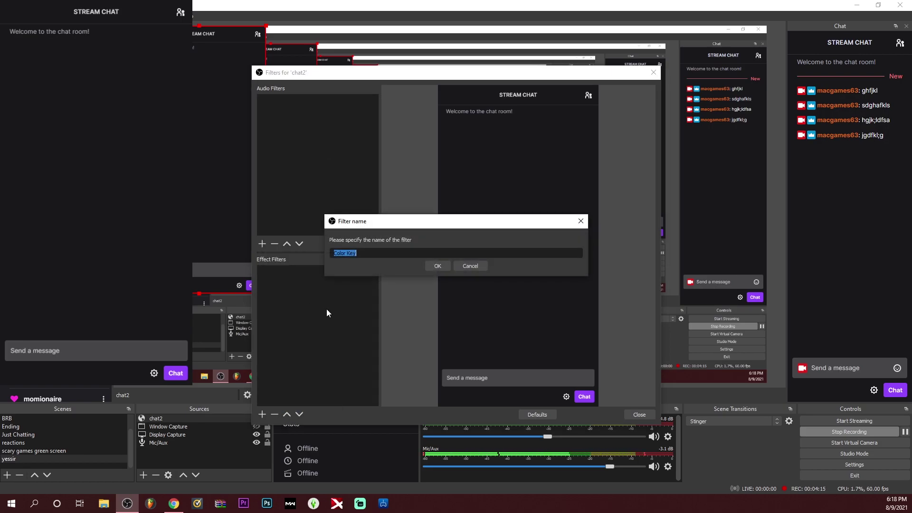
{"action": "left_click", "coordinate": [436, 265]}
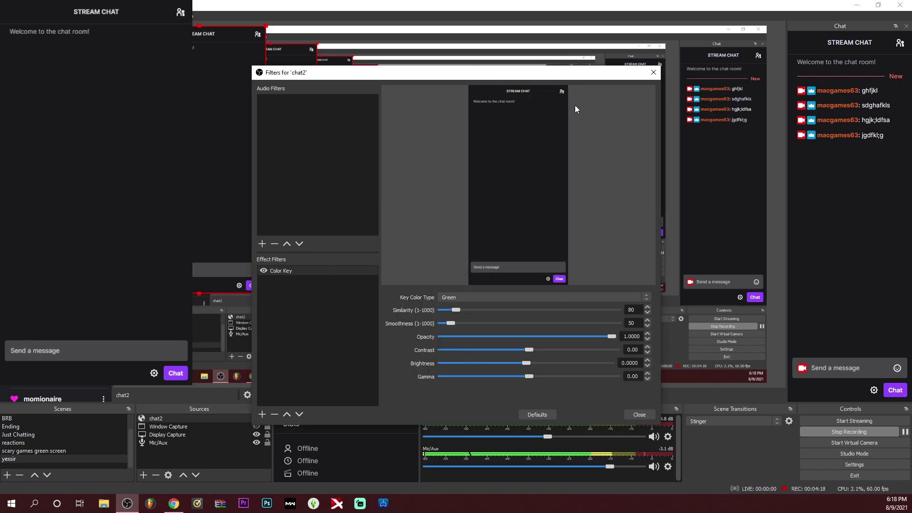
{"action": "mouse_move", "coordinate": [522, 79]}
{"action": "left_mouse_down"}
{"action": "mouse_move", "coordinate": [624, 42]}
{"action": "mouse_move", "coordinate": [602, 53]}
{"action": "left_mouse_up"}
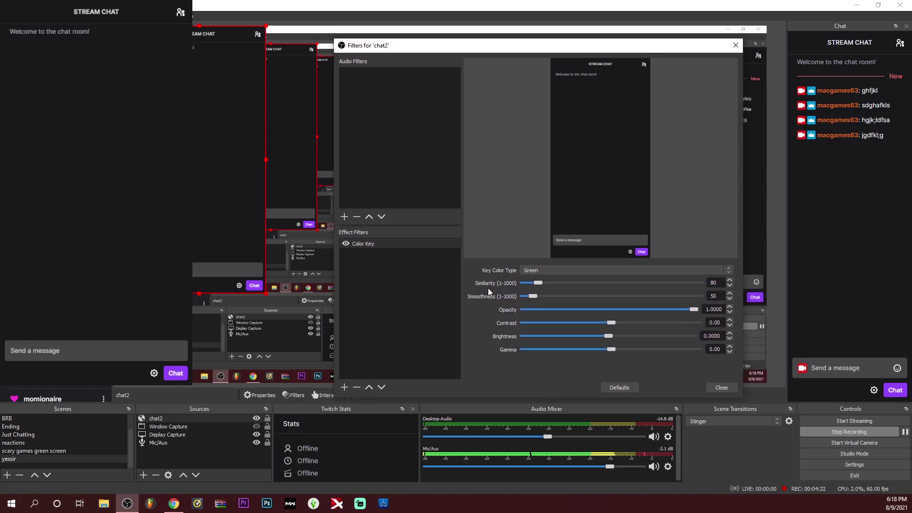
{"action": "left_click", "coordinate": [553, 270]}
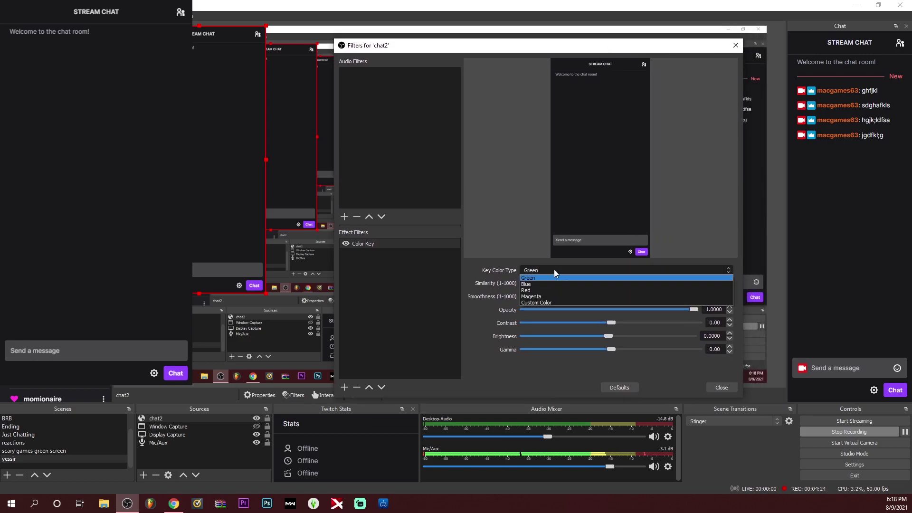
{"action": "left_click", "coordinate": [548, 303]}
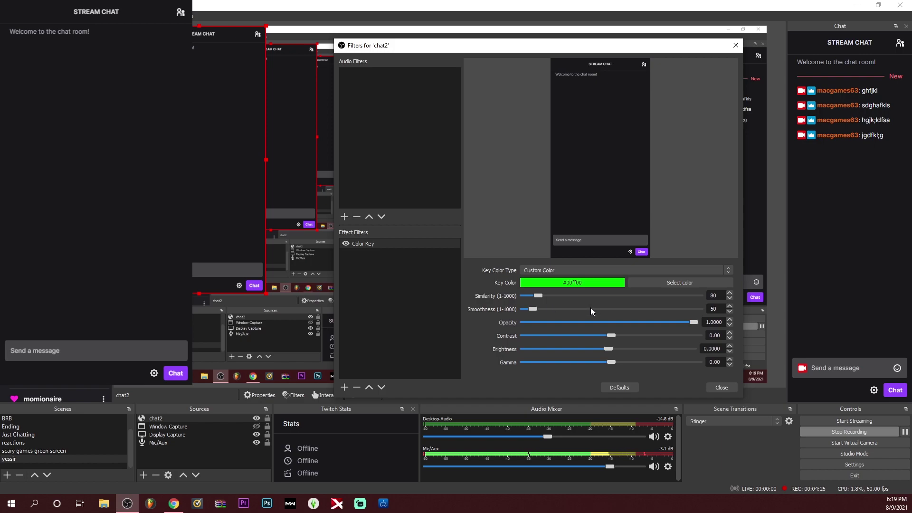
{"action": "left_click", "coordinate": [666, 282]}
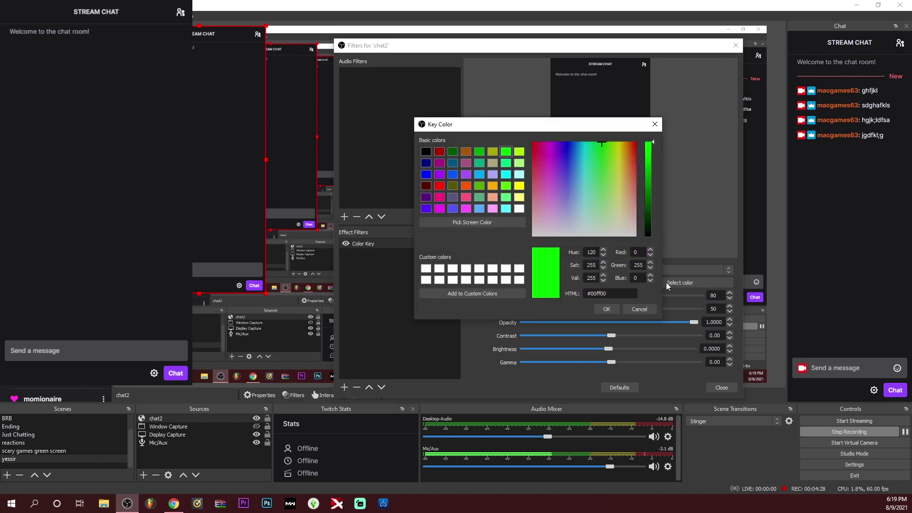
{"action": "left_click", "coordinate": [487, 222]}
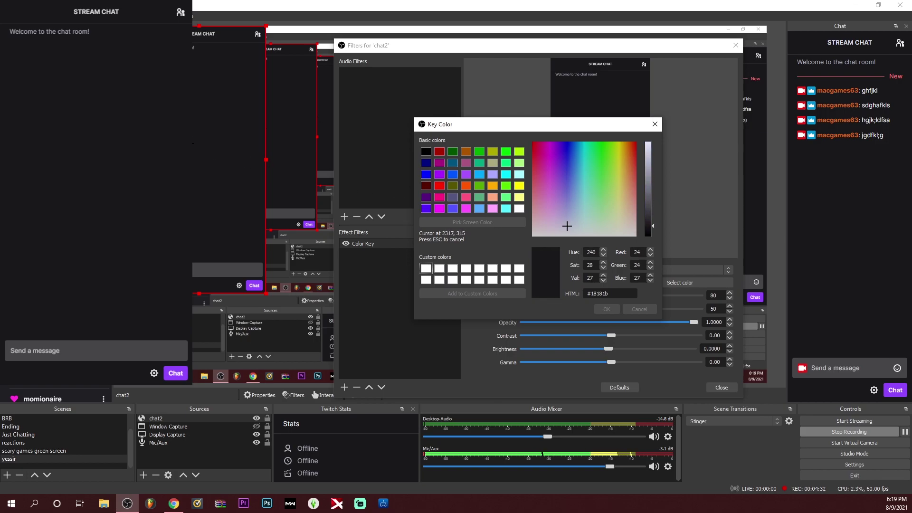
{"action": "left_click", "coordinate": [194, 130]}
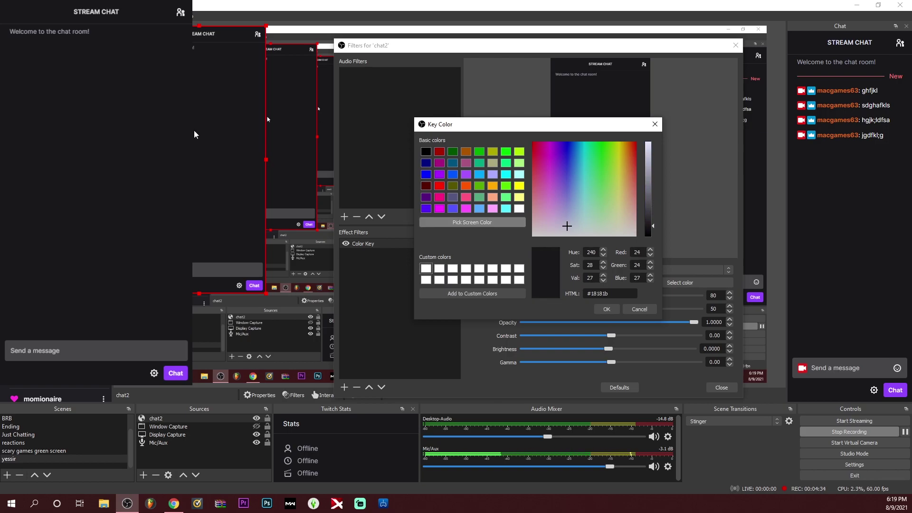
{"action": "left_click", "coordinate": [607, 309]}
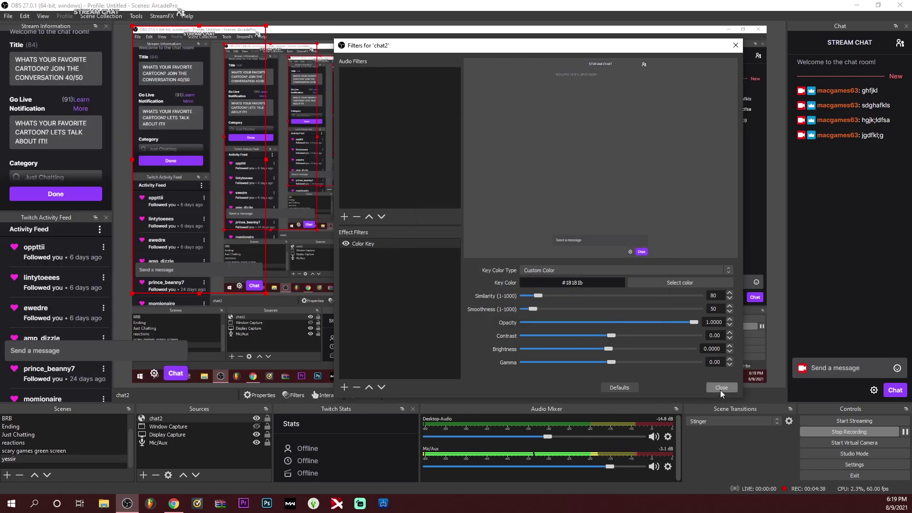
Step: Close the chat2 filters window and select the Display Capture source
{"action": "left_click", "coordinate": [721, 388]}
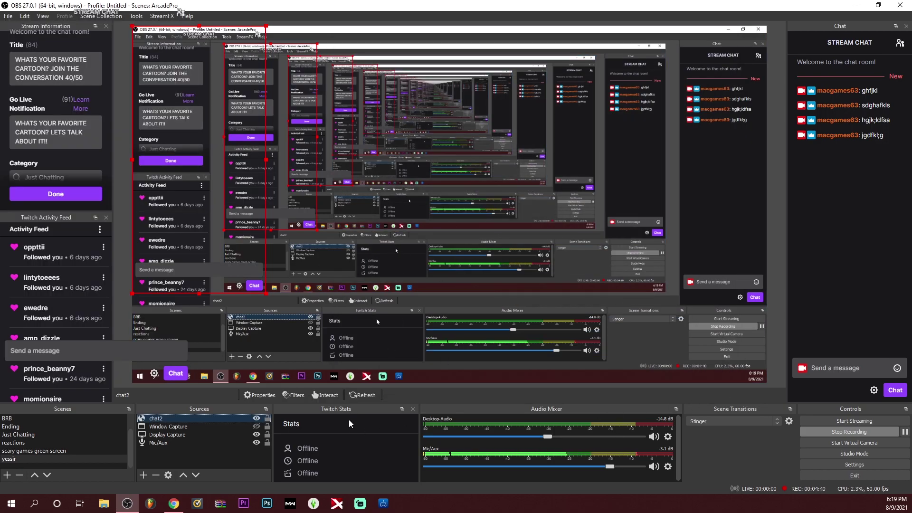
{"action": "left_click", "coordinate": [255, 436]}
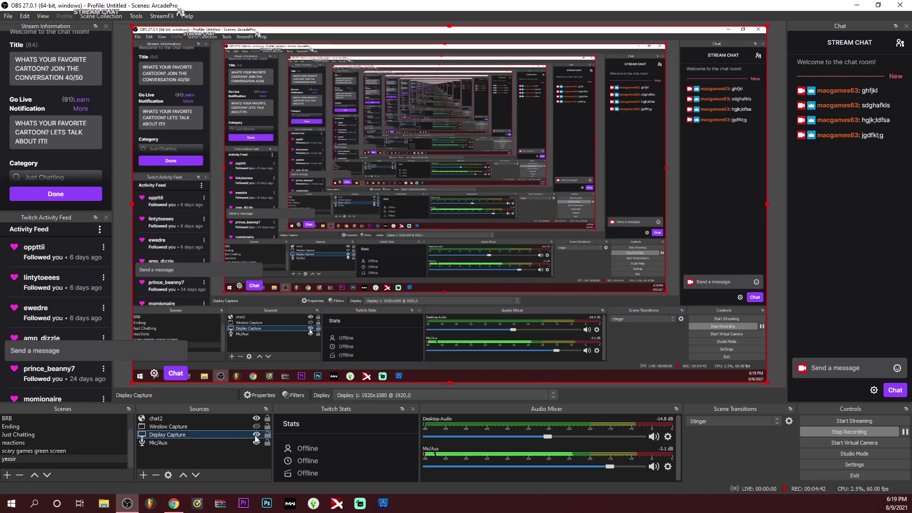